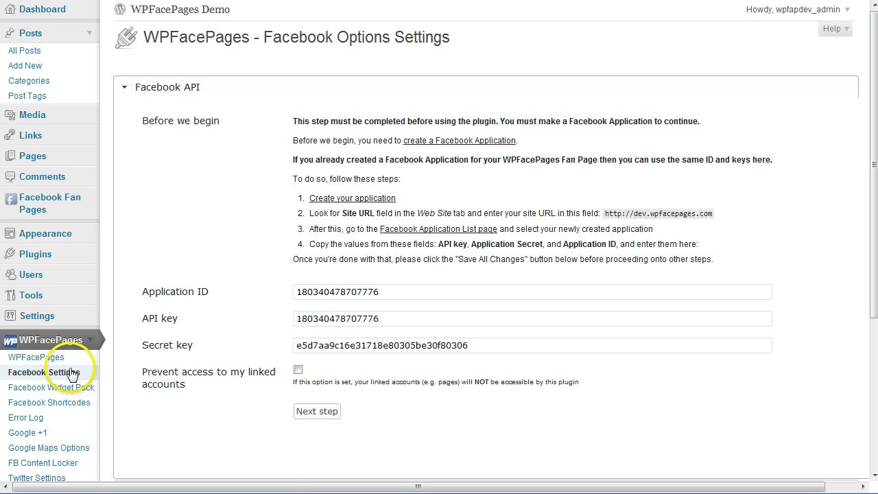
- Open WPFacePages > Facebook Settings and scroll to the collapsed sections above Save All Changes
click(39, 379)
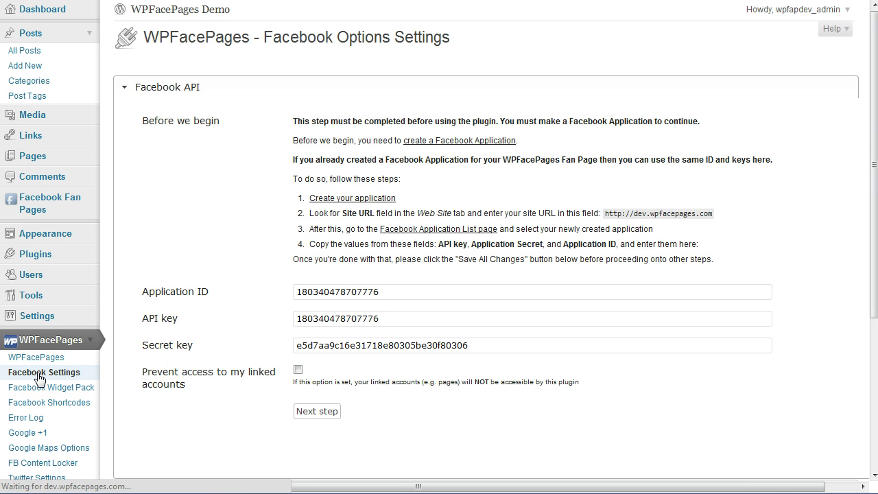
click(417, 297)
scroll(448, 298, down, 2)
scroll(452, 294, down, 4)
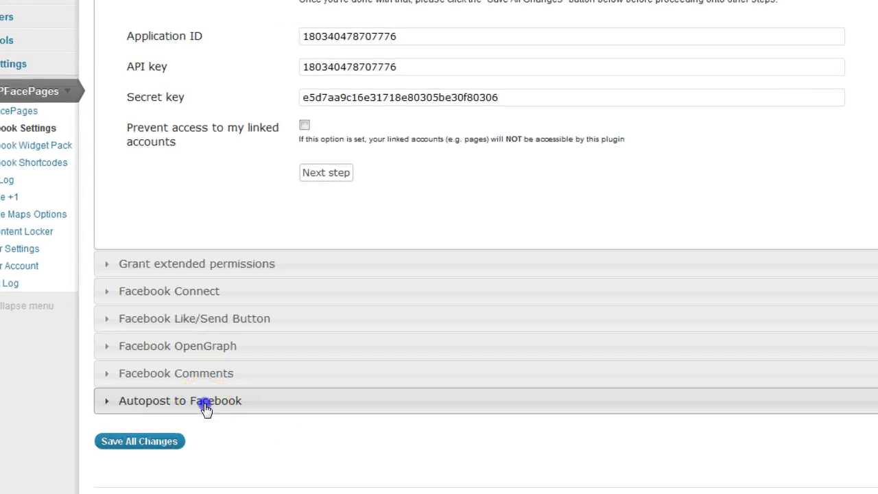
- In Autopost to Facebook, enable 'Allow autoposting new posts to Facebook' and 'Show post Facebook status column'
click(214, 381)
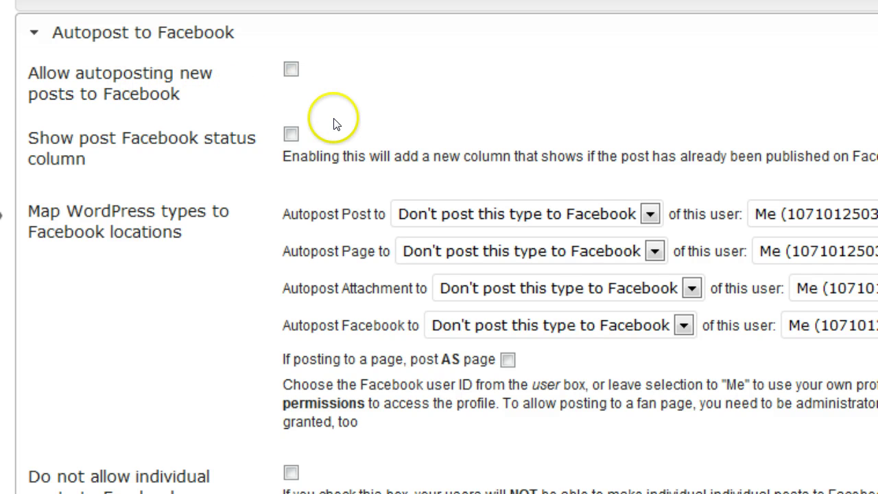
click(290, 70)
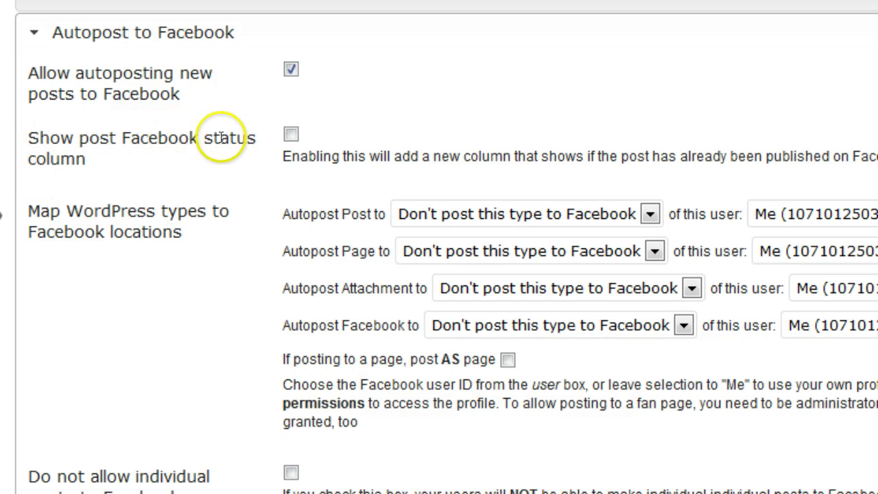
click(291, 135)
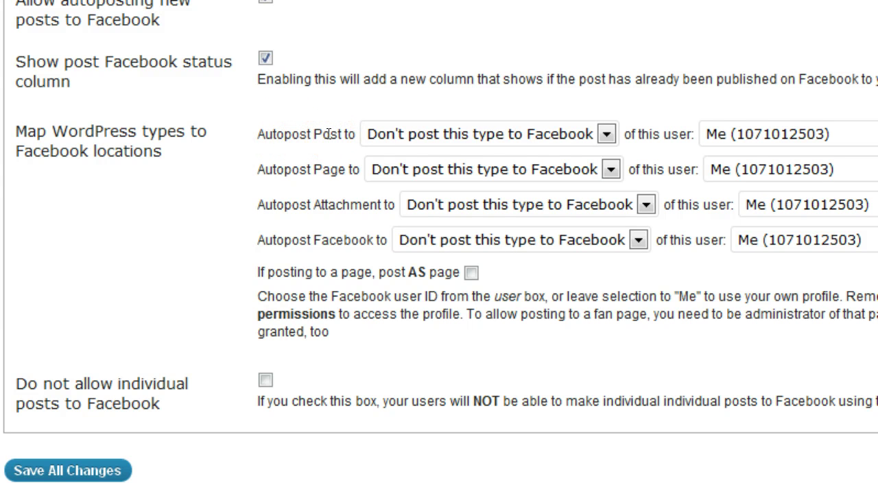
- Autopost posts to the WPFacePages Demo Facebook wall, with 'post AS page' ticked
click(607, 134)
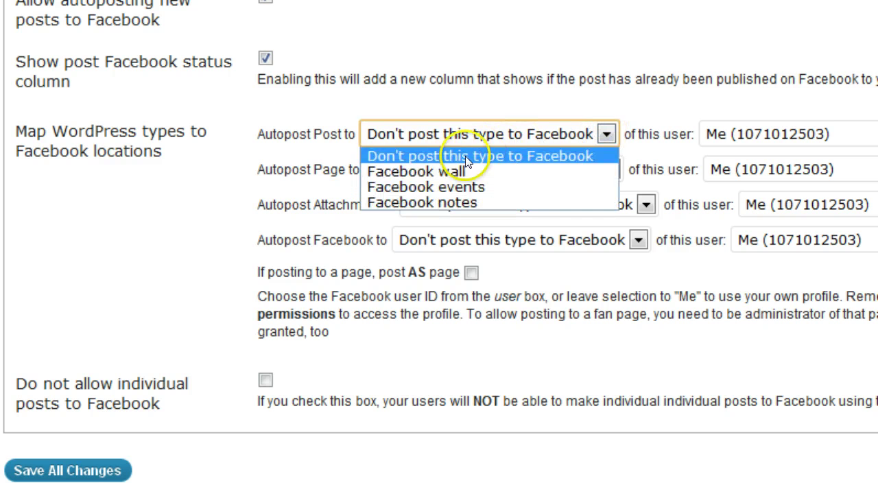
click(420, 172)
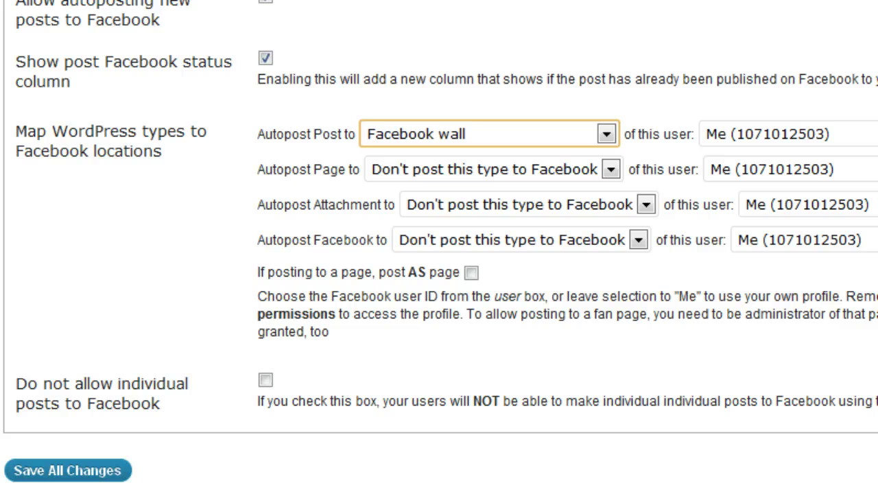
click(789, 134)
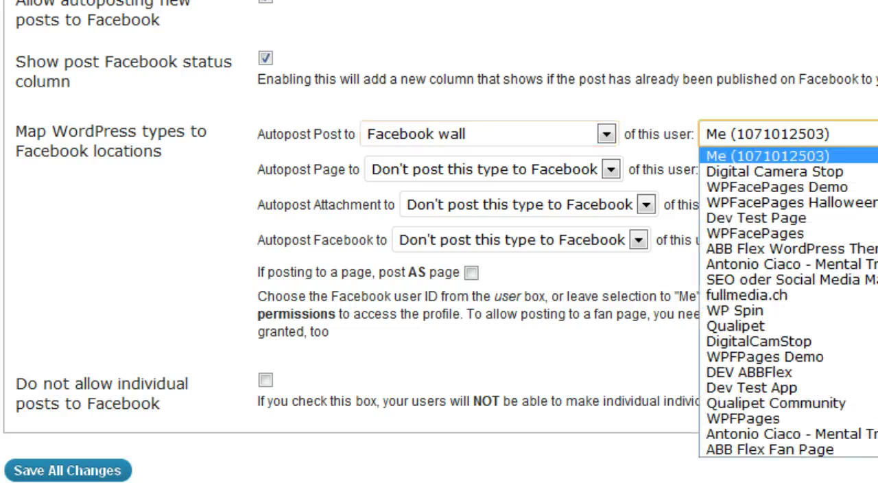
click(754, 150)
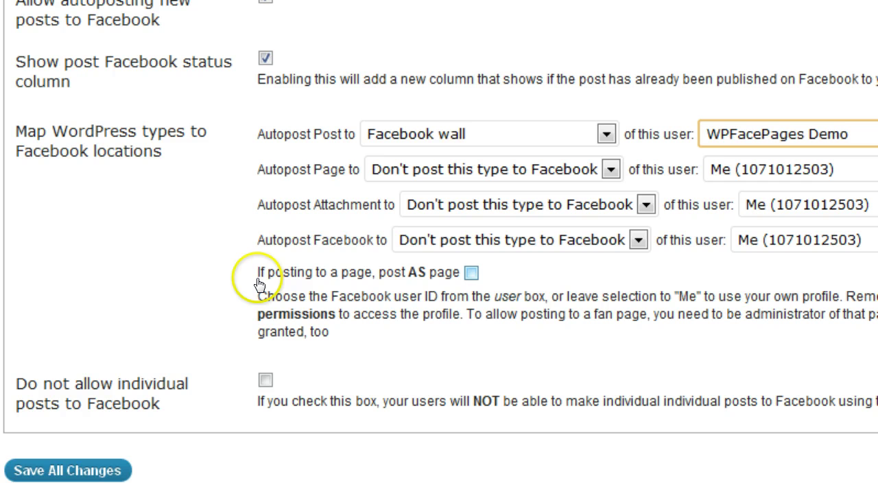
click(471, 273)
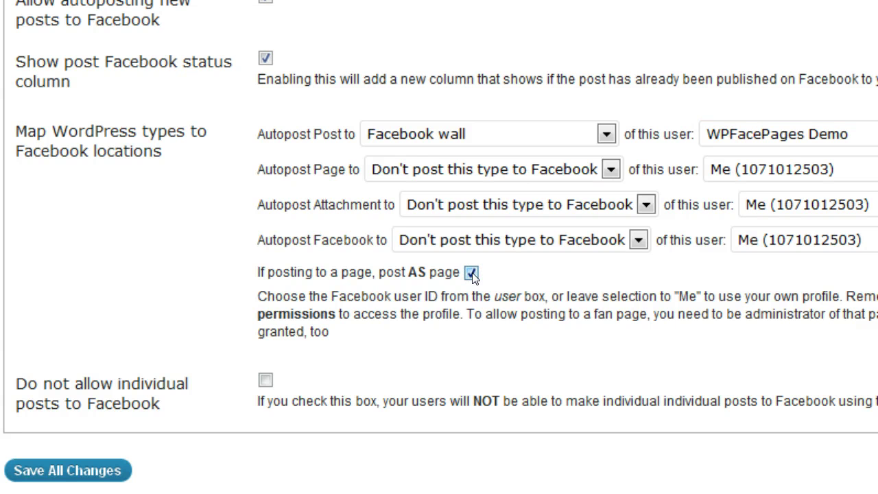
click(646, 347)
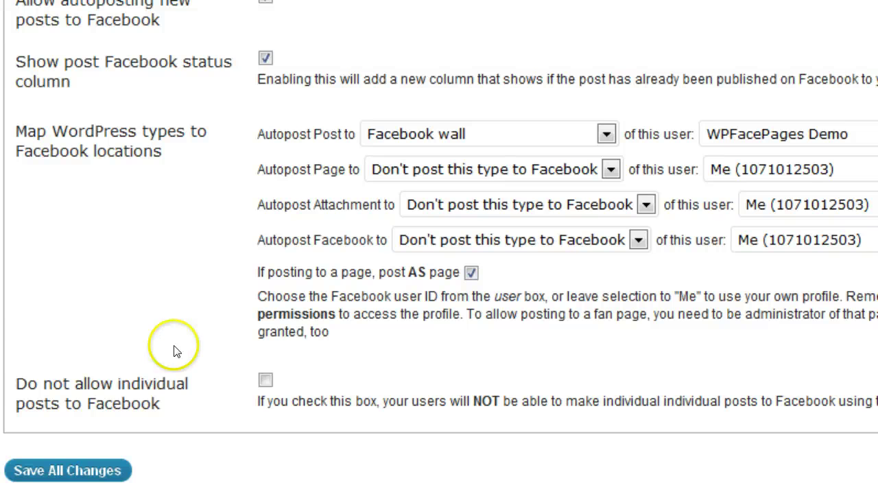
- Save all autopost changes and start a new post from Posts > Add New
click(77, 480)
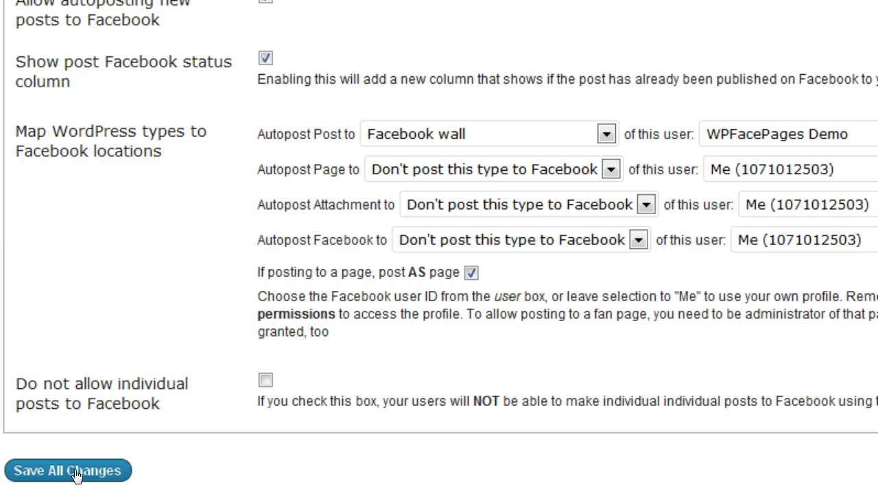
click(75, 474)
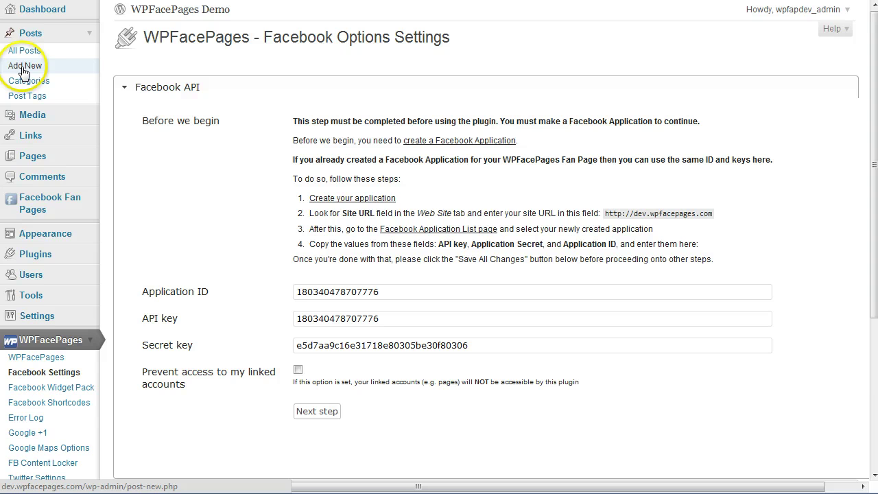
click(28, 68)
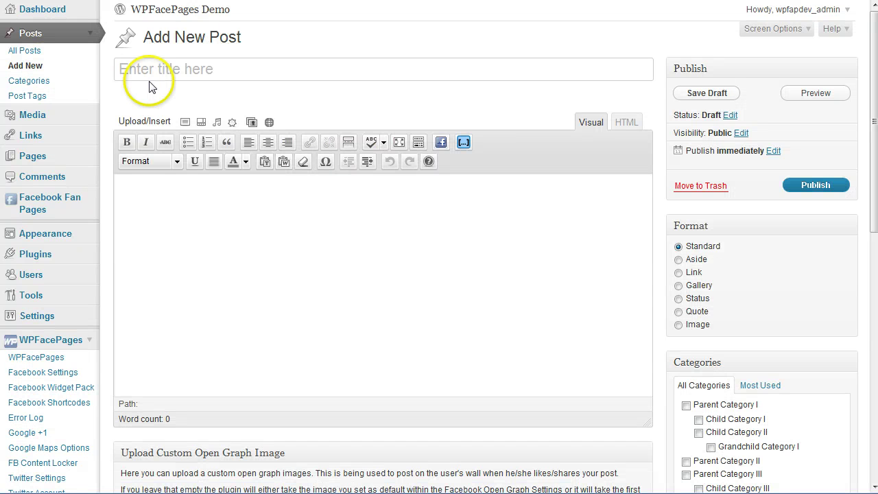
- Title the new post 'Autoposting to Facebook'
click(166, 74)
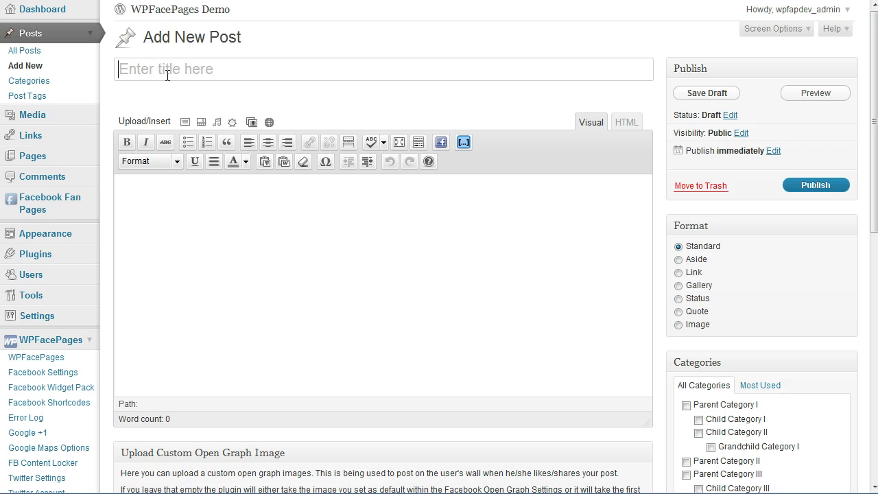
text(P)
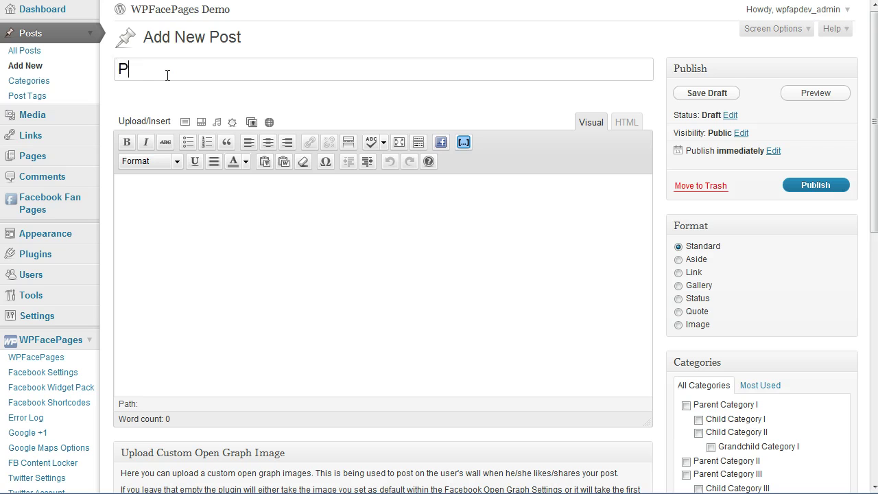
text(ostingto)
text( Facebook)
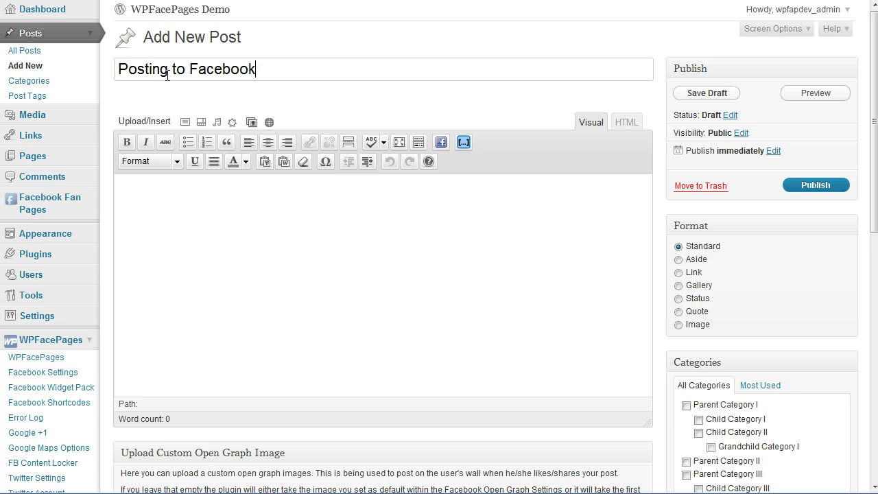
click(126, 65)
key(BackSpace)
text(Auto)
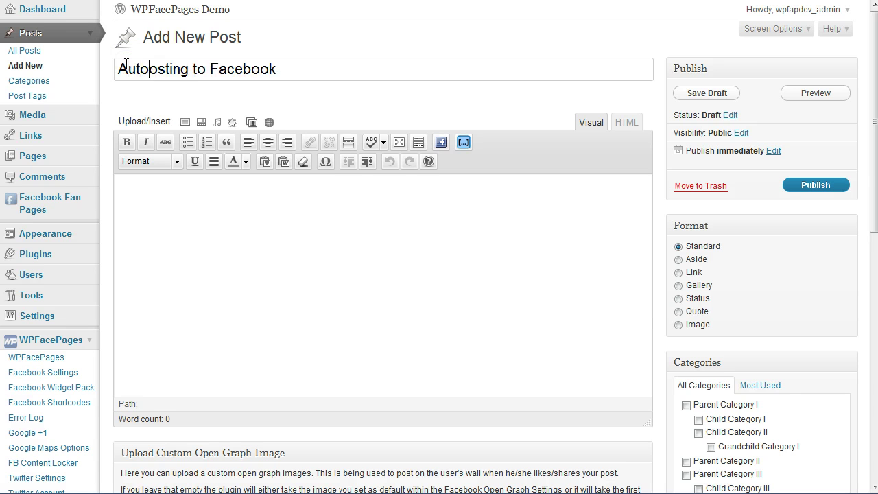
text(p)
- Paste the sample lorem ipsum paragraphs into the post body and show them in Visual view
click(213, 251)
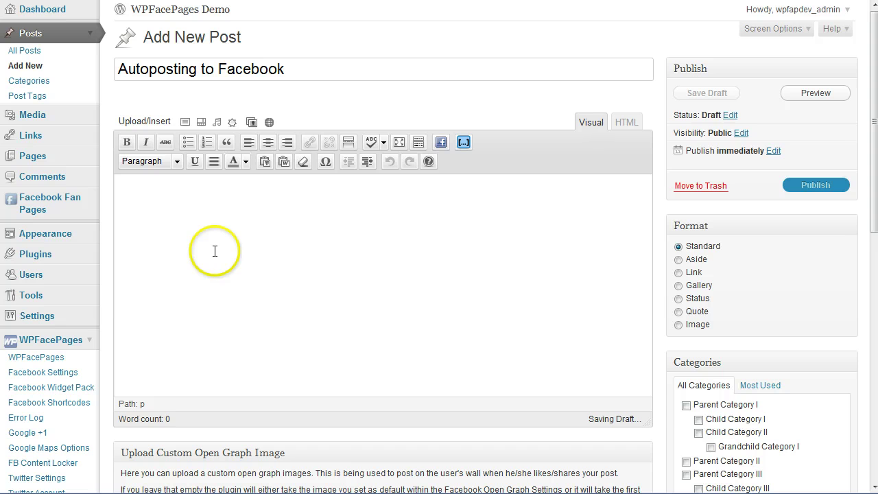
key(alt+Tab)
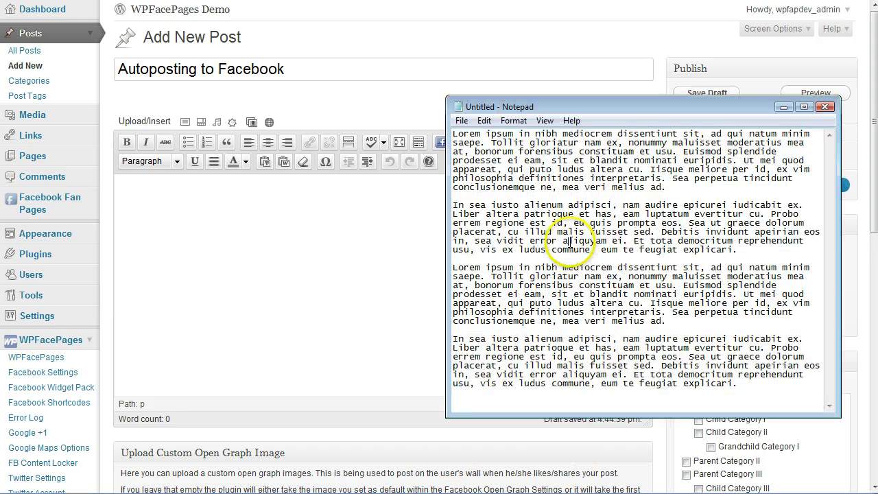
click(739, 383)
mouse_move(739, 384)
mouse_down()
mouse_move(496, 203)
mouse_move(453, 133)
mouse_up()
key(ctrl+c)
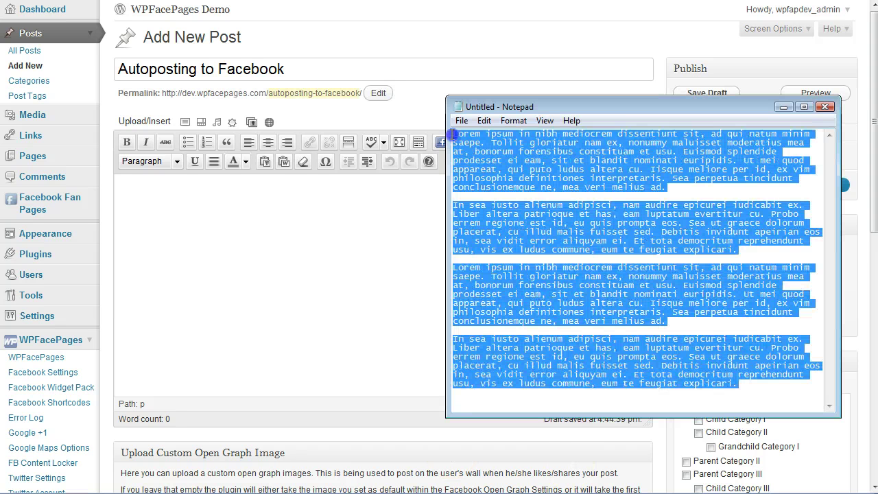
click(272, 263)
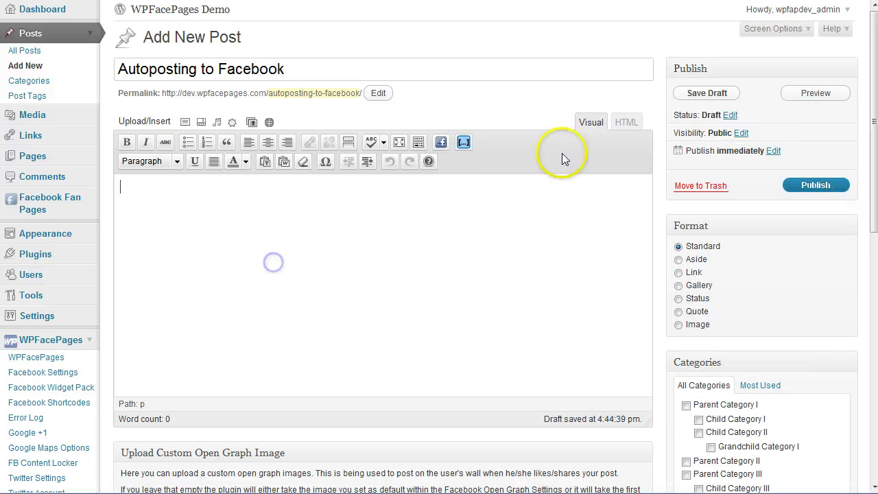
click(626, 122)
click(226, 228)
key(ctrl+v)
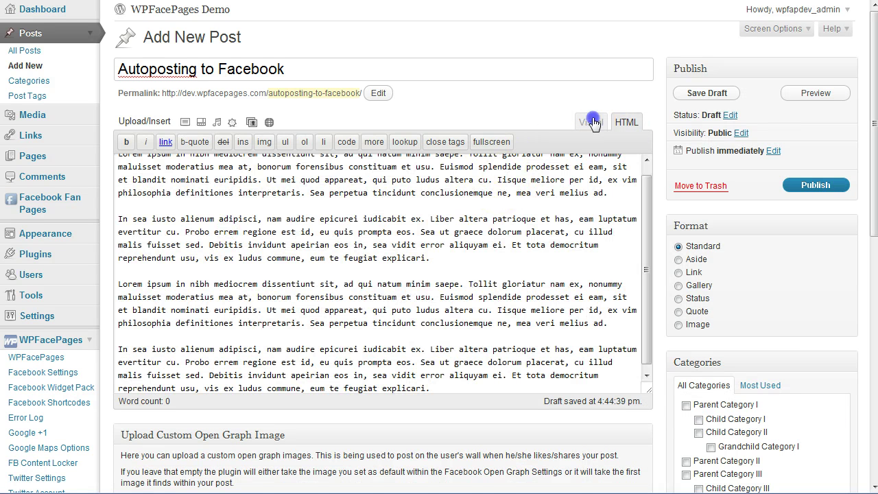
click(591, 122)
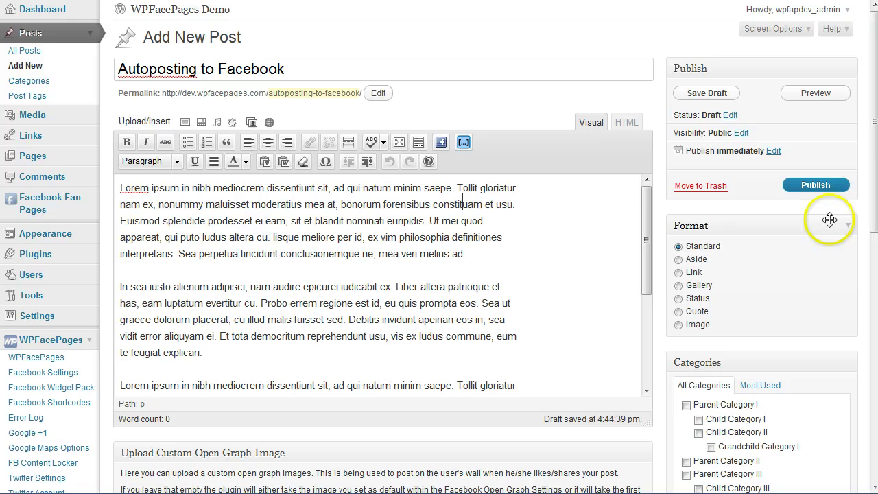
- Set the post's Facebook Publishing title to 'Testing some Facebook autoposting features'
drag(876, 142, 874, 369)
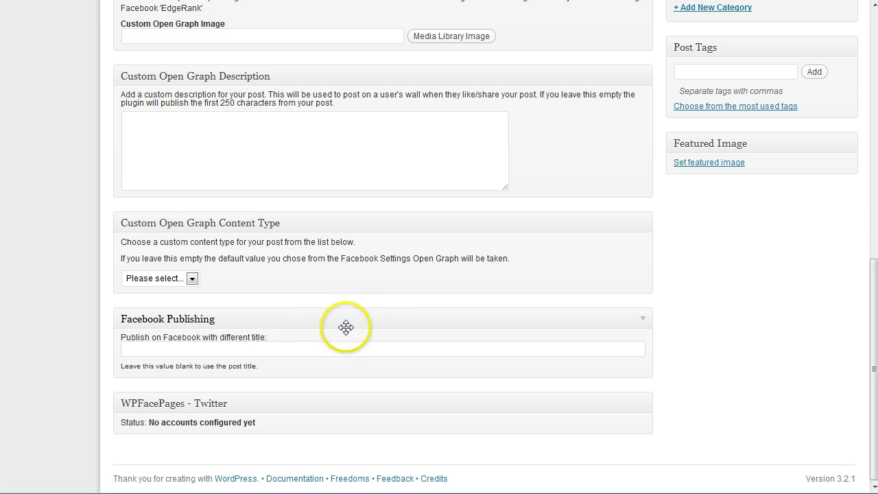
click(197, 350)
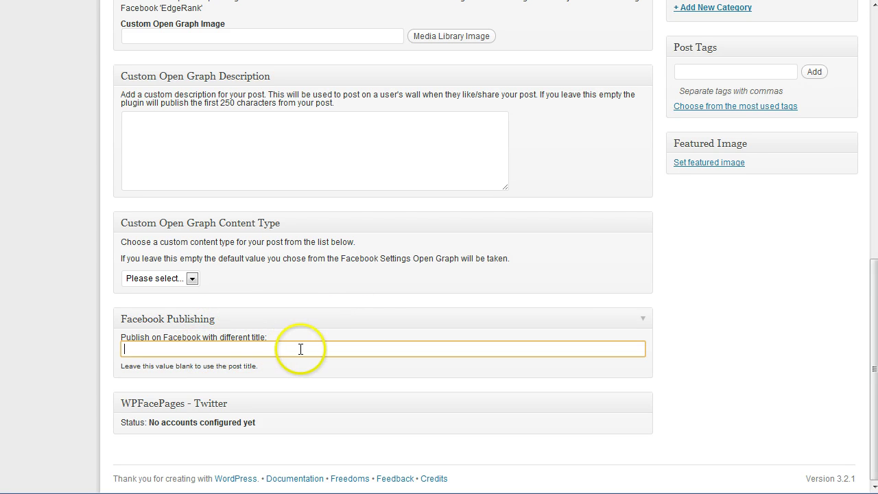
scroll(677, 320, up, 3)
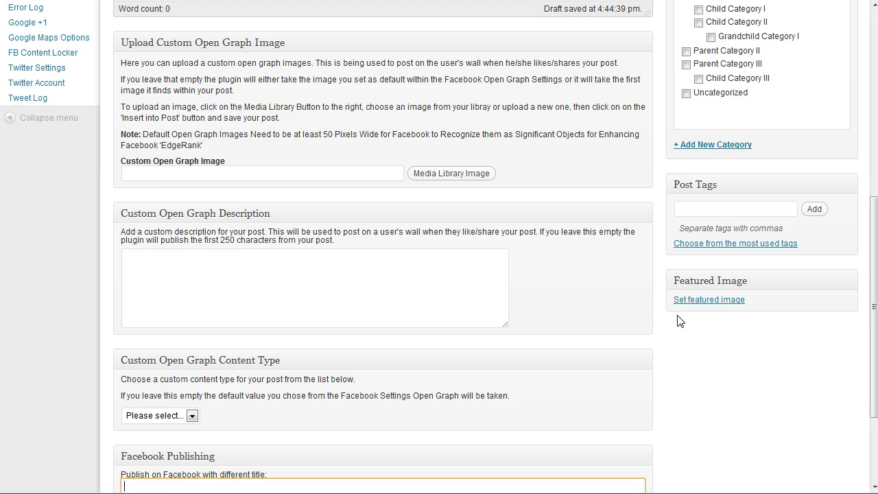
scroll(677, 319, up, 4)
scroll(678, 320, up, 2)
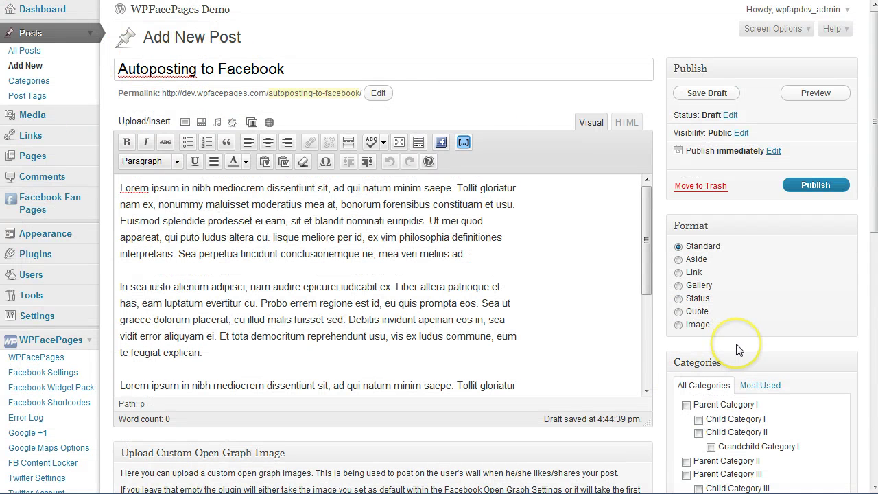
scroll(737, 350, down, 4)
scroll(755, 349, down, 4)
click(679, 346)
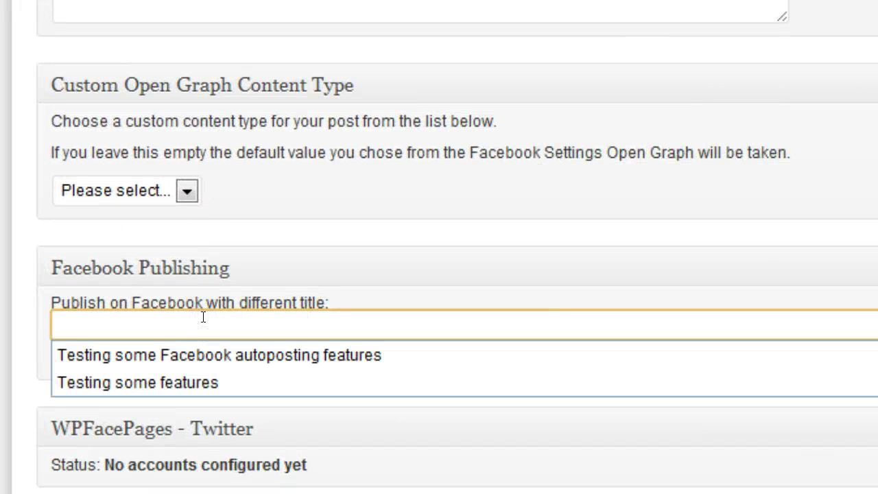
click(181, 349)
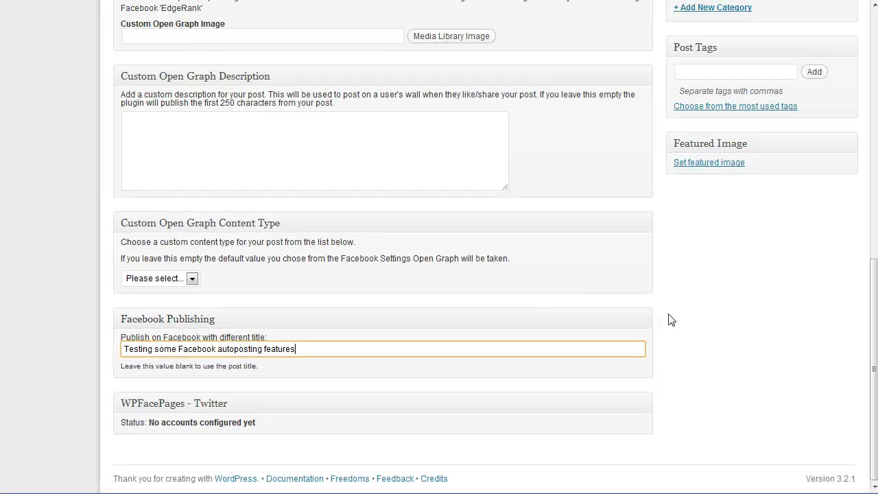
- Insert the 'people' image from the Media Library into the post at Full Size
scroll(671, 319, up, 2)
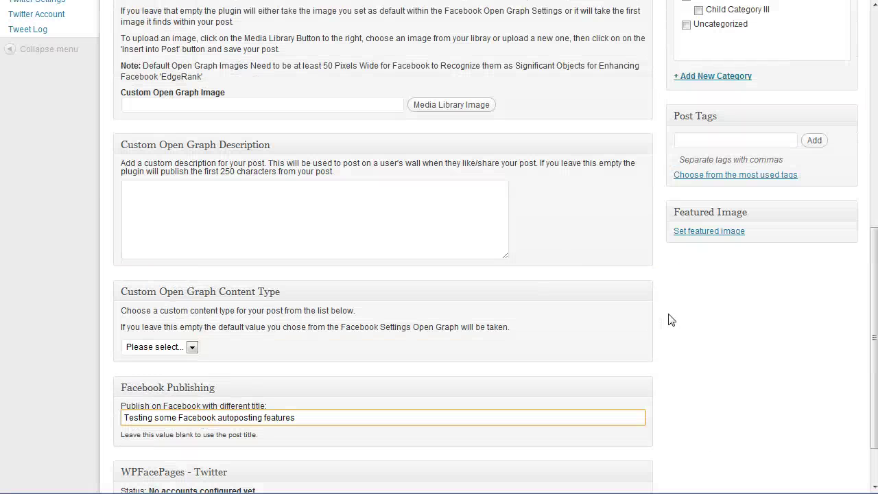
click(712, 234)
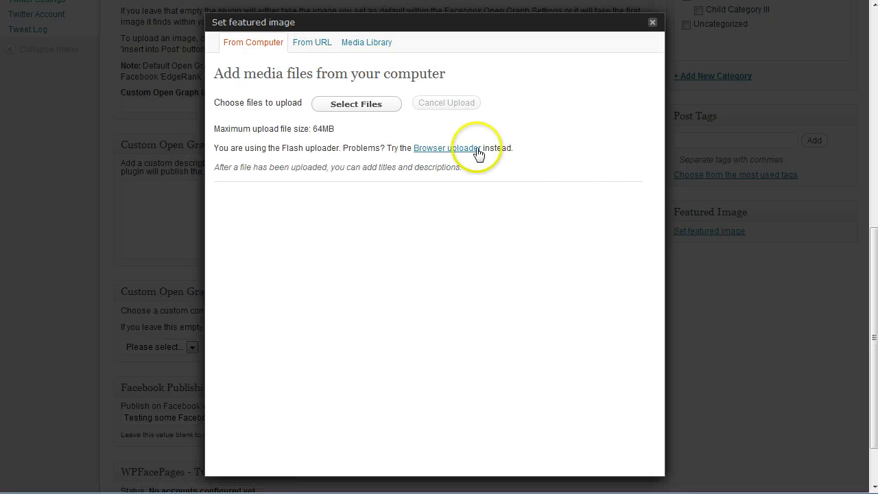
click(359, 48)
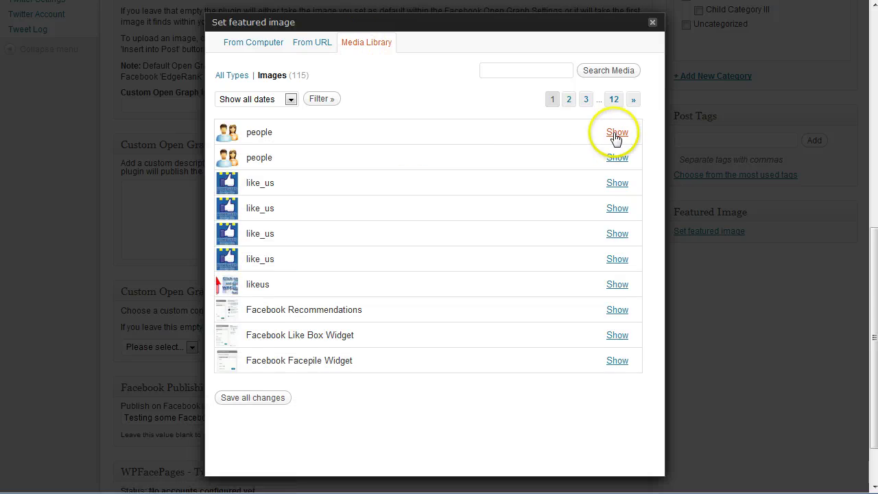
click(619, 132)
scroll(473, 172, down, 2)
scroll(470, 167, down, 2)
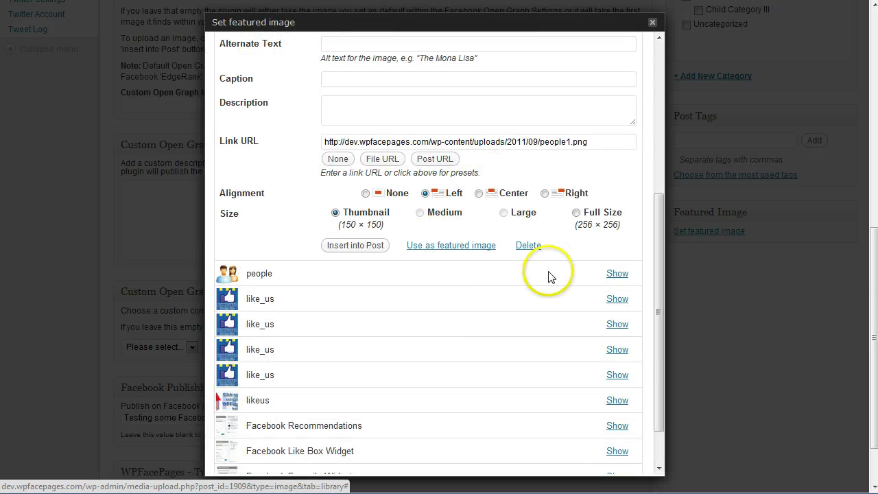
click(593, 218)
click(354, 247)
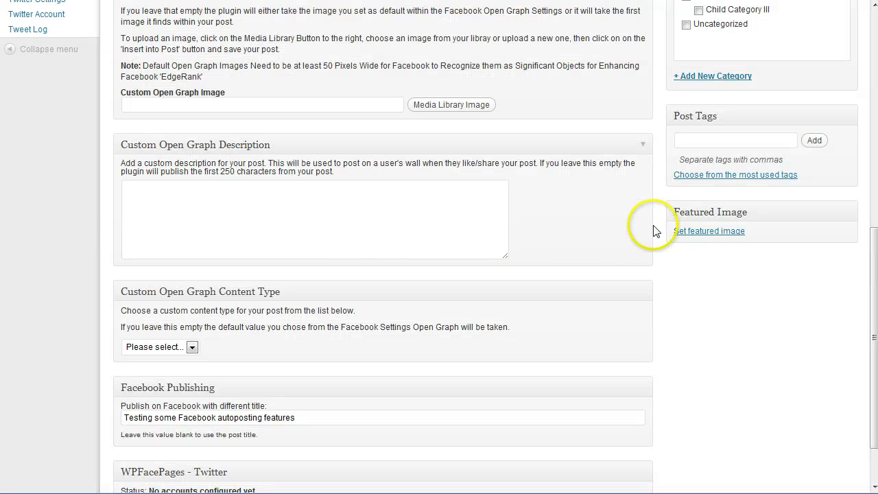
- Make the 'people' image the post's featured image and save the image changes
click(701, 232)
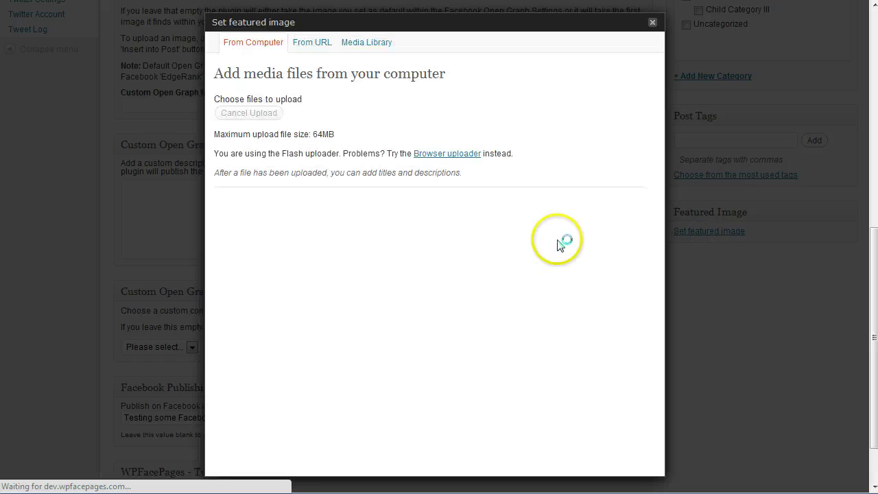
click(371, 44)
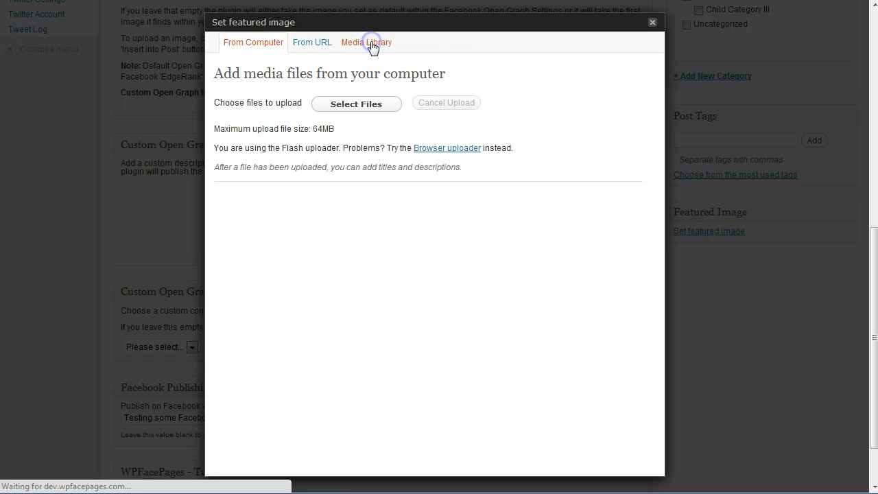
click(373, 46)
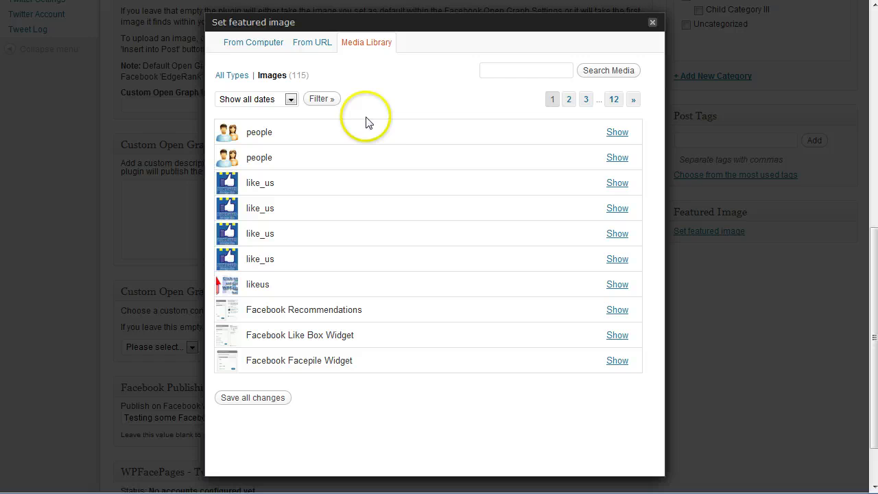
click(617, 134)
scroll(553, 212, down, 3)
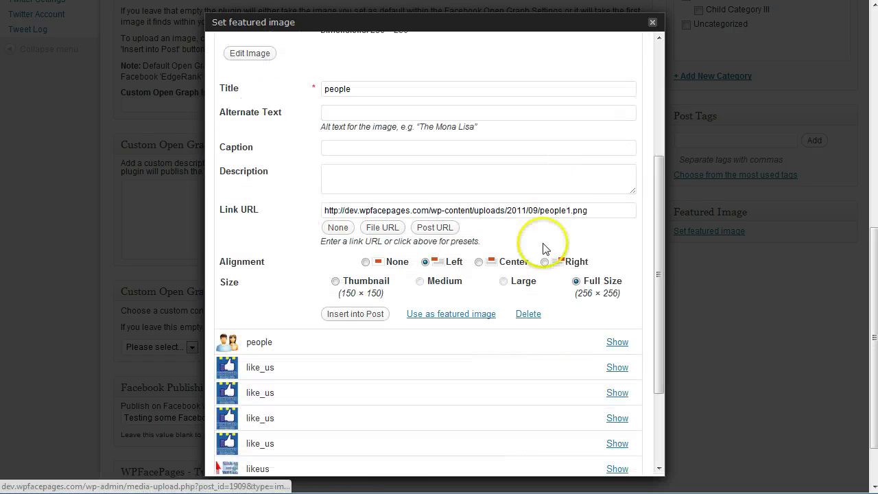
click(452, 316)
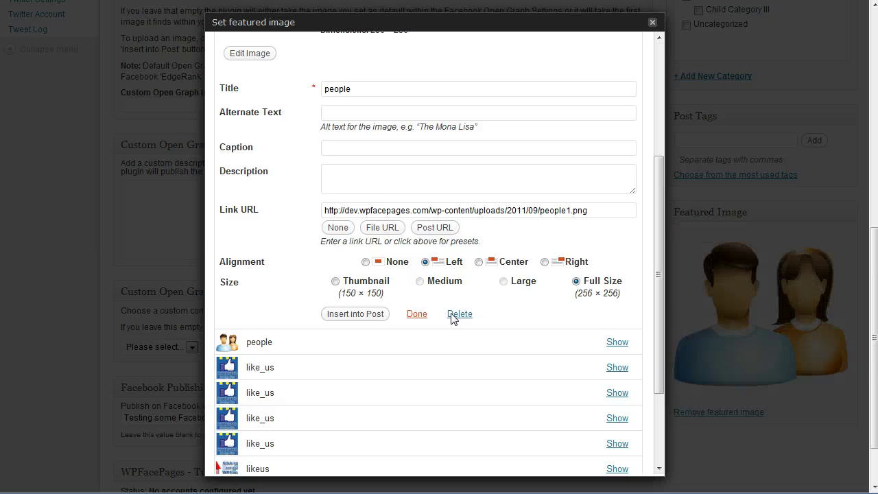
scroll(452, 317, down, 3)
click(273, 458)
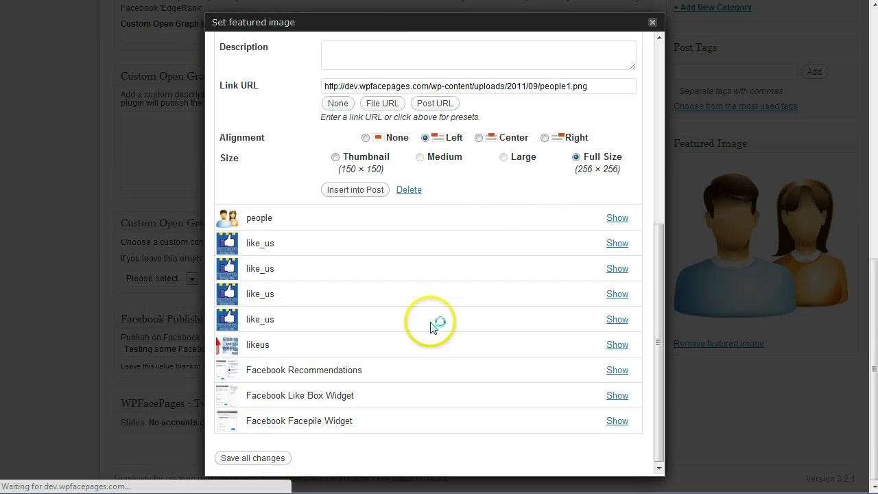
click(653, 25)
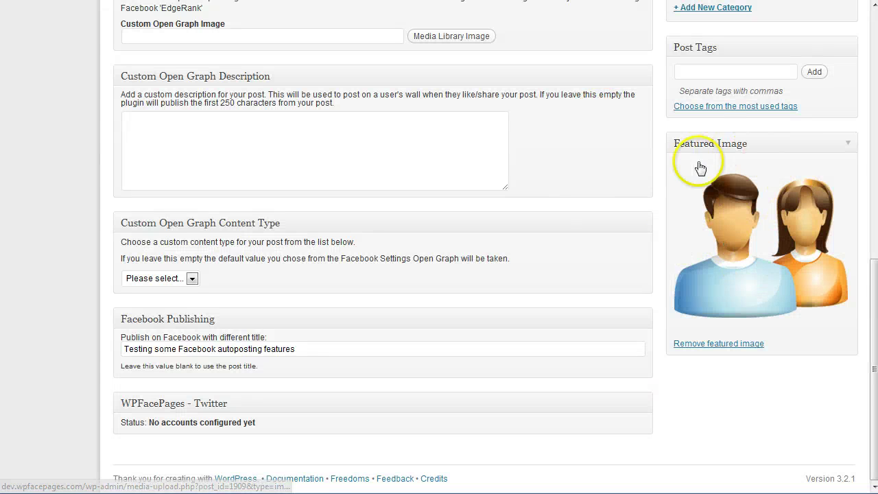
scroll(553, 292, up, 1)
scroll(552, 292, up, 5)
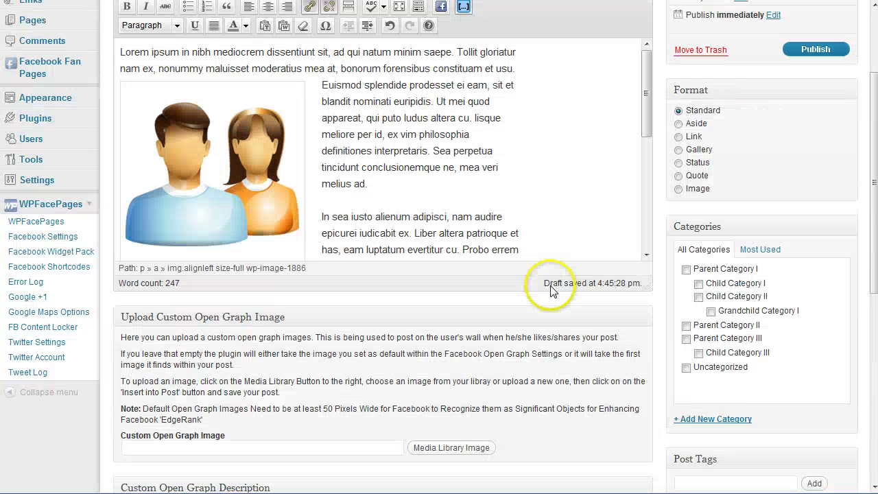
click(238, 144)
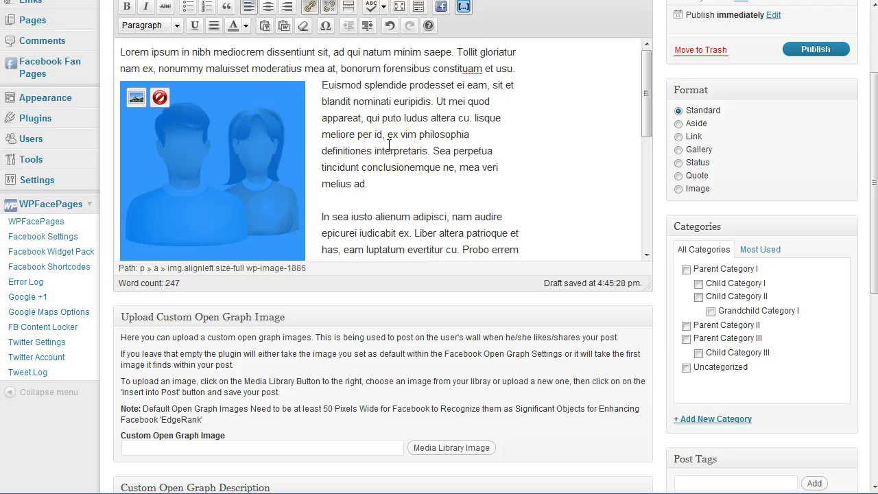
key(Delete)
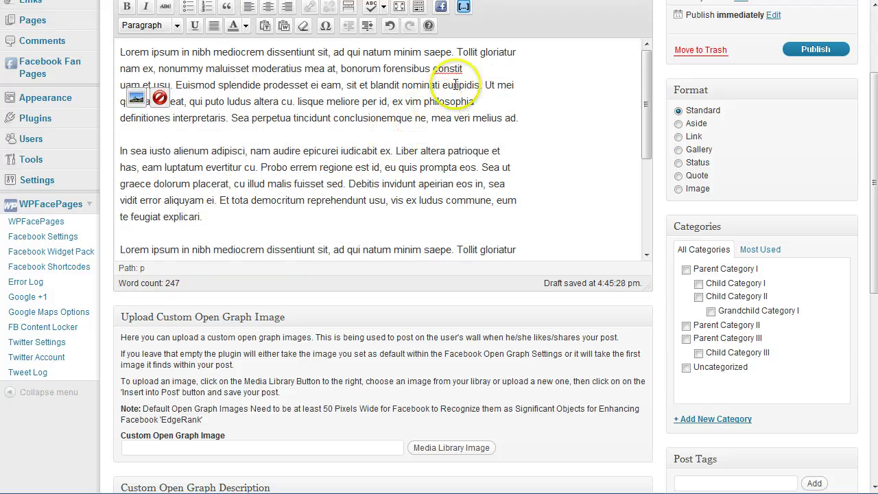
click(452, 111)
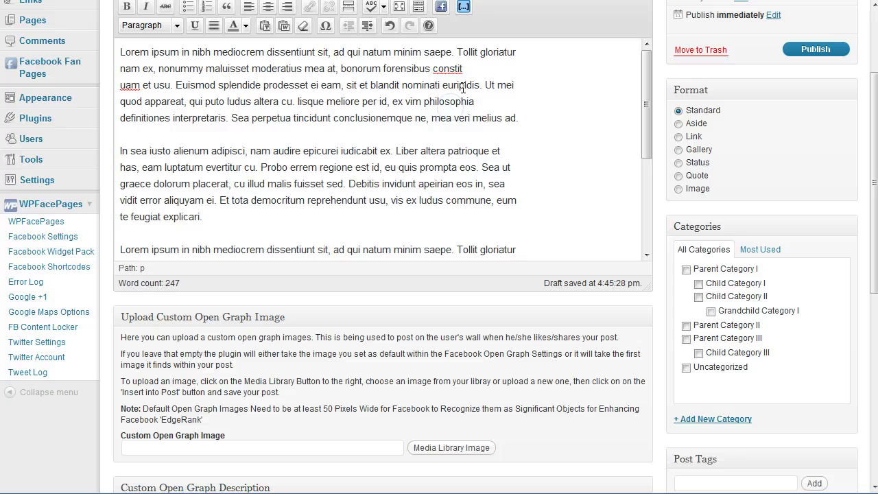
mouse_move(830, 348)
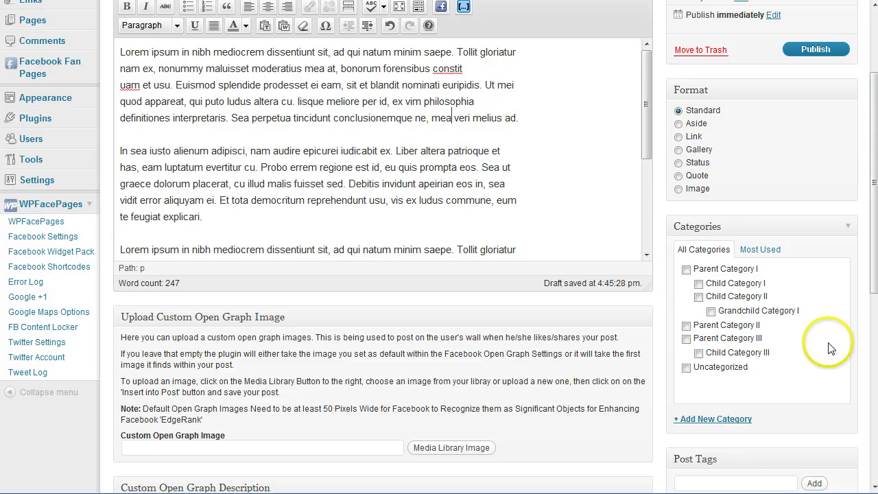
scroll(828, 348, down, 5)
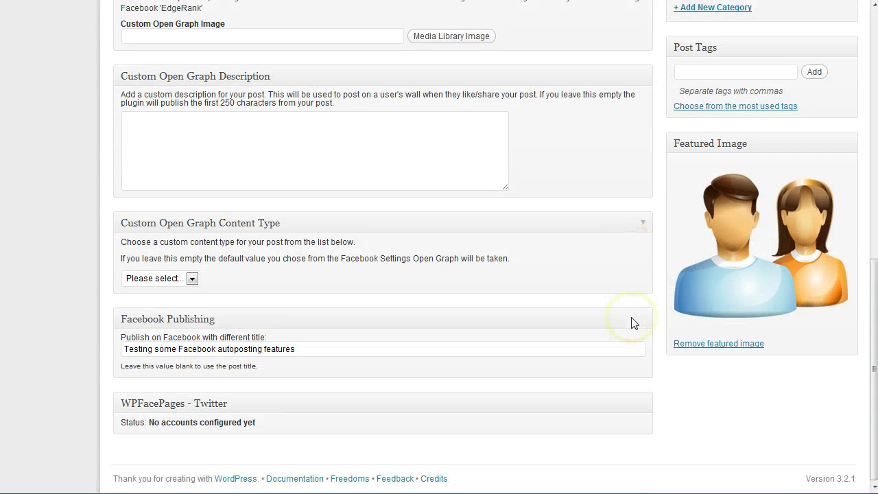
scroll(702, 368, up, 5)
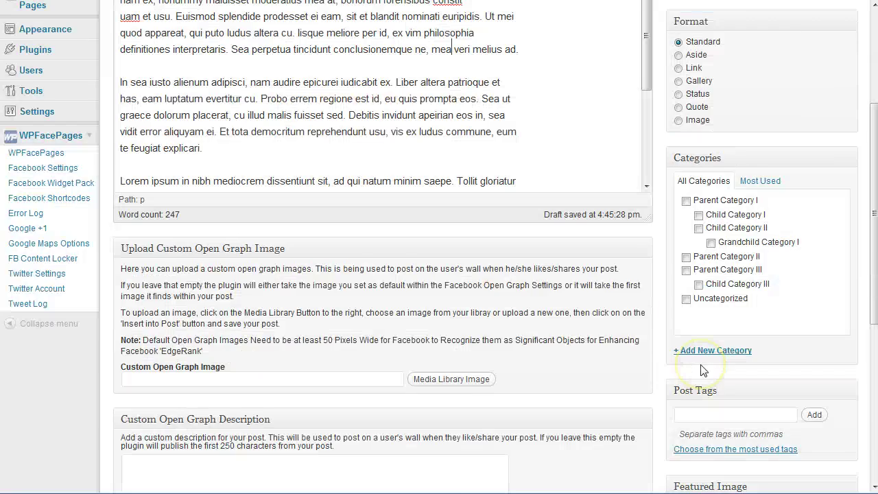
- Publish the post and confirm the Facebook Publishing box reports it was posted to Facebook
click(816, 188)
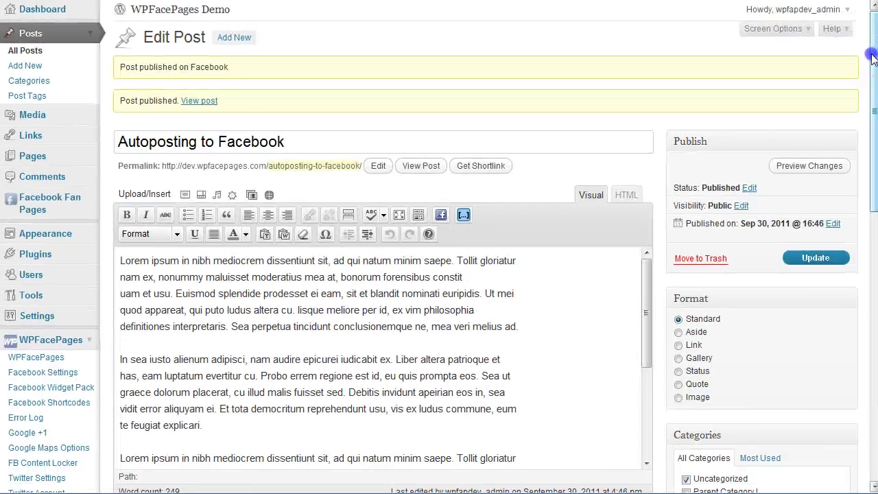
drag(871, 58, 869, 288)
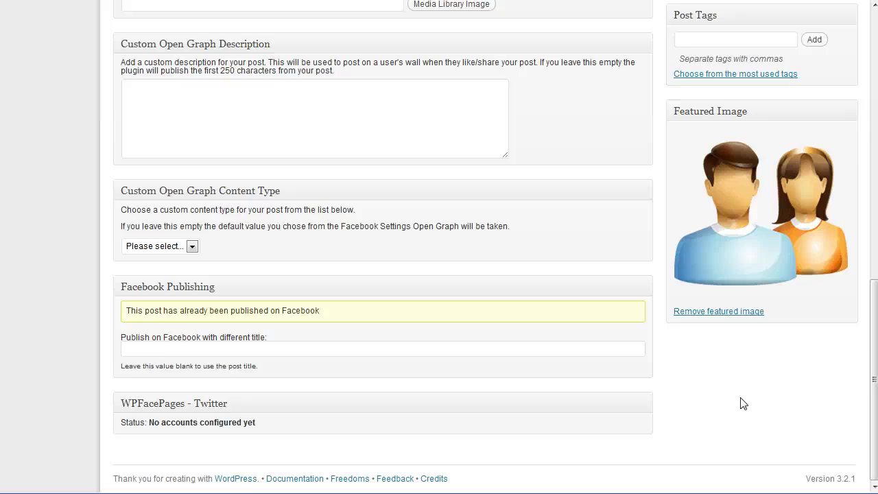
- View the live 'Autoposting to Facebook' post and scroll through its content
scroll(740, 403, up, 3)
scroll(741, 403, up, 10)
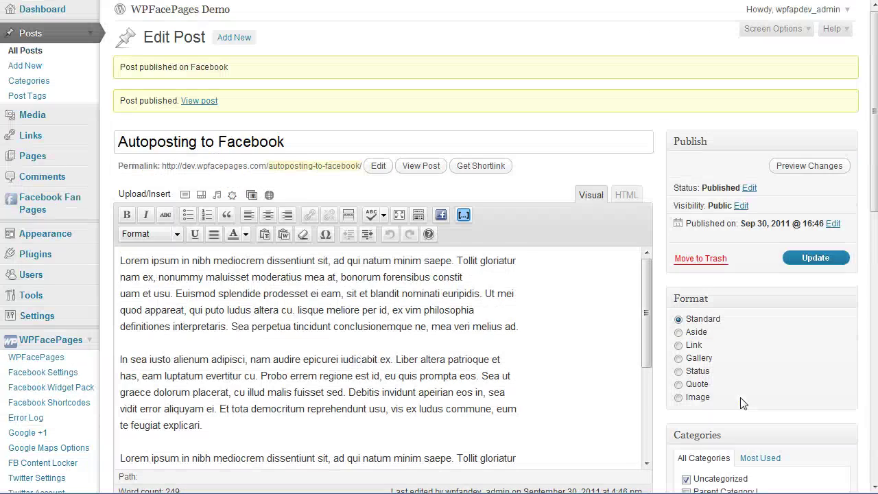
click(423, 174)
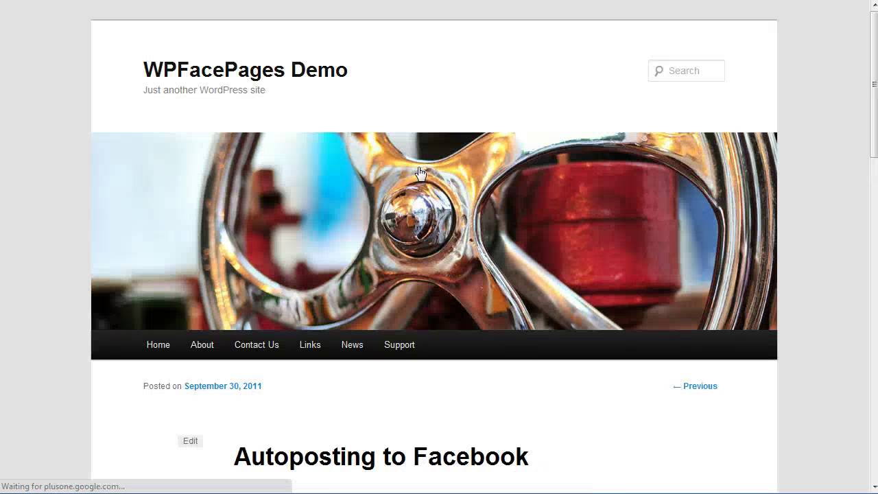
scroll(421, 173, down, 4)
scroll(421, 173, down, 2)
scroll(421, 173, up, 2)
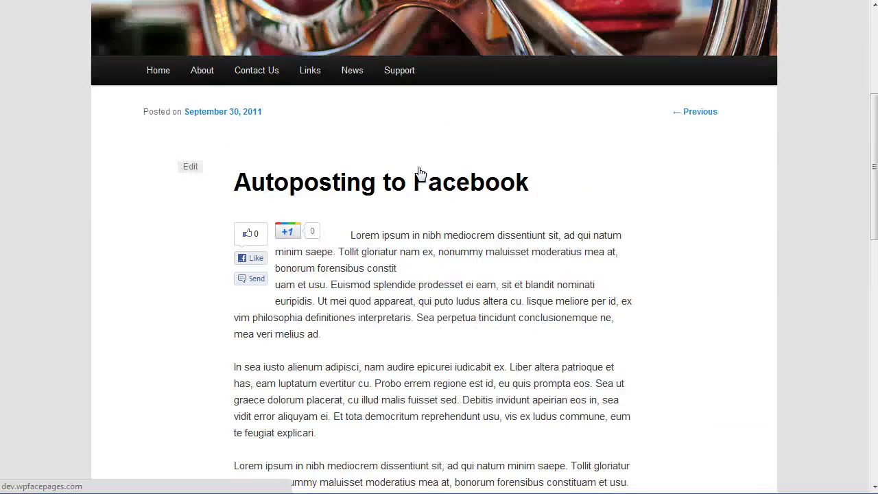
scroll(421, 173, up, 2)
scroll(422, 173, up, 2)
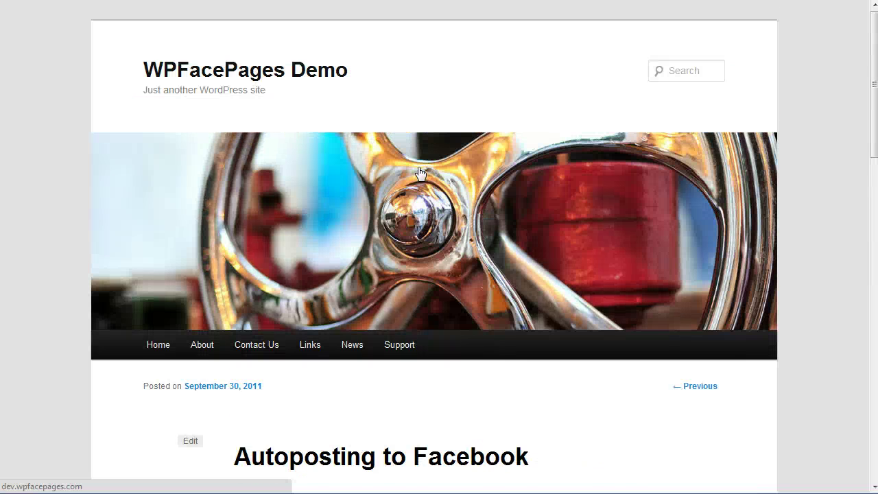
scroll(421, 173, down, 1)
scroll(421, 173, down, 2)
scroll(421, 172, down, 2)
scroll(422, 173, down, 4)
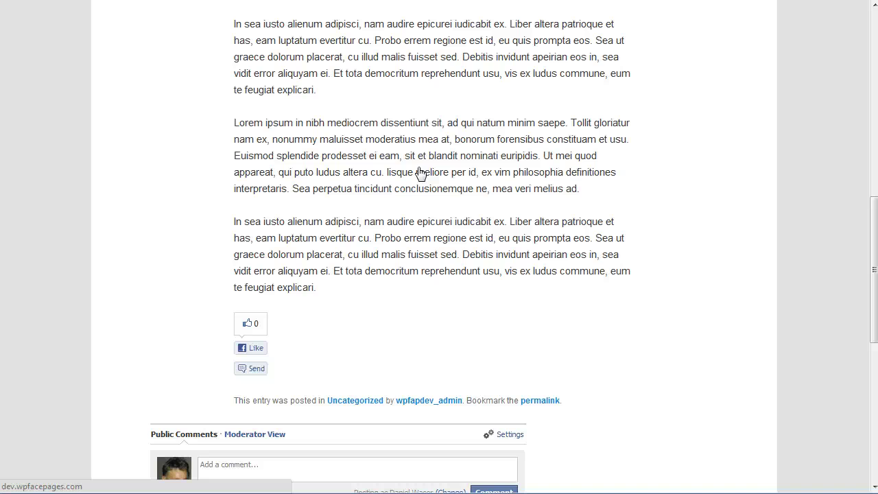
scroll(421, 173, down, 2)
scroll(421, 173, up, 3)
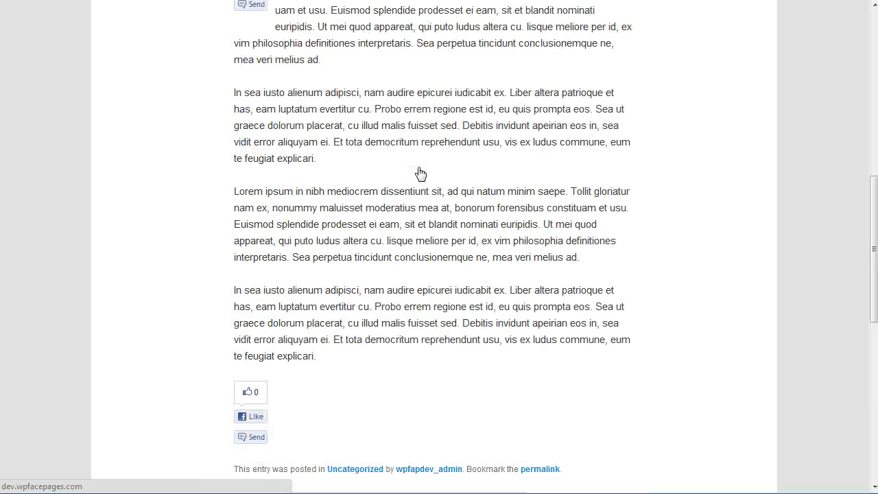
scroll(418, 171, up, 2)
scroll(477, 181, up, 1)
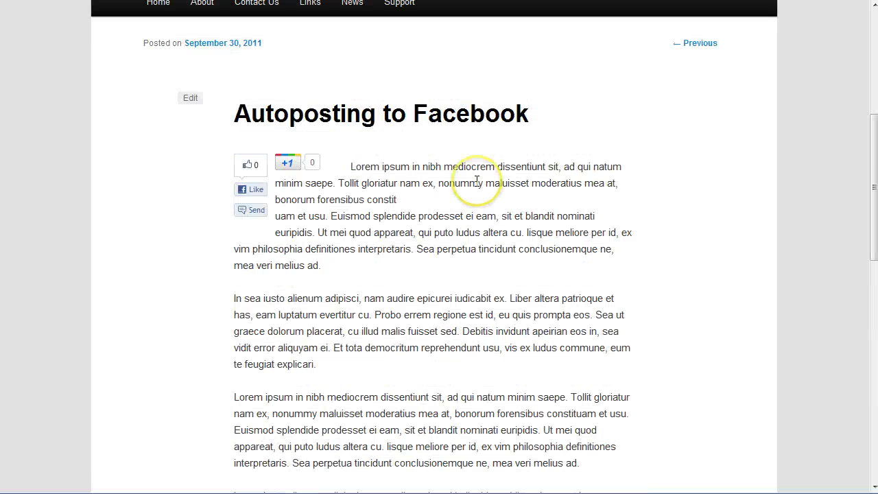
scroll(505, 319, down, 3)
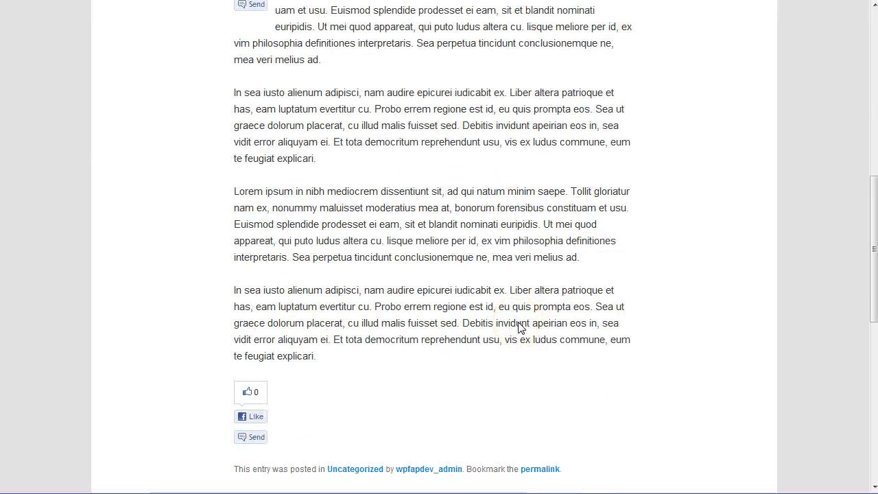
scroll(519, 328, up, 5)
scroll(520, 328, up, 2)
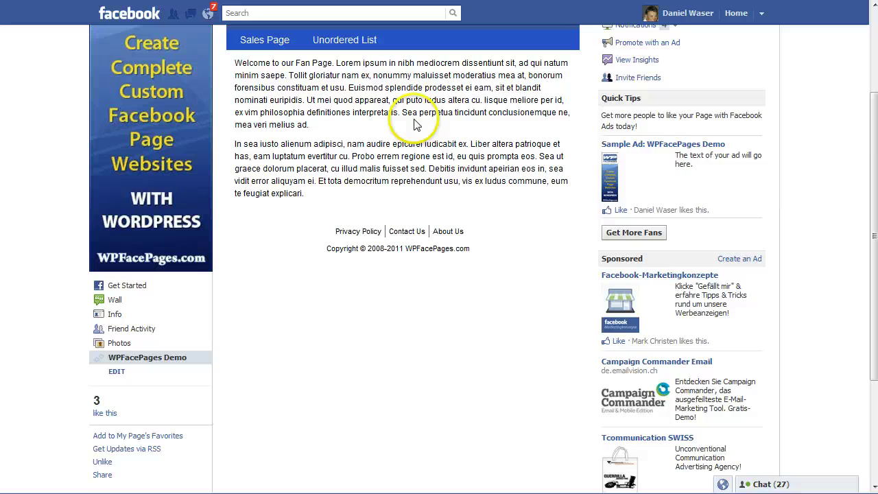
- Open the WPFacePages Demo Wall and highlight the autoposted entry's message text
scroll(421, 118, up, 2)
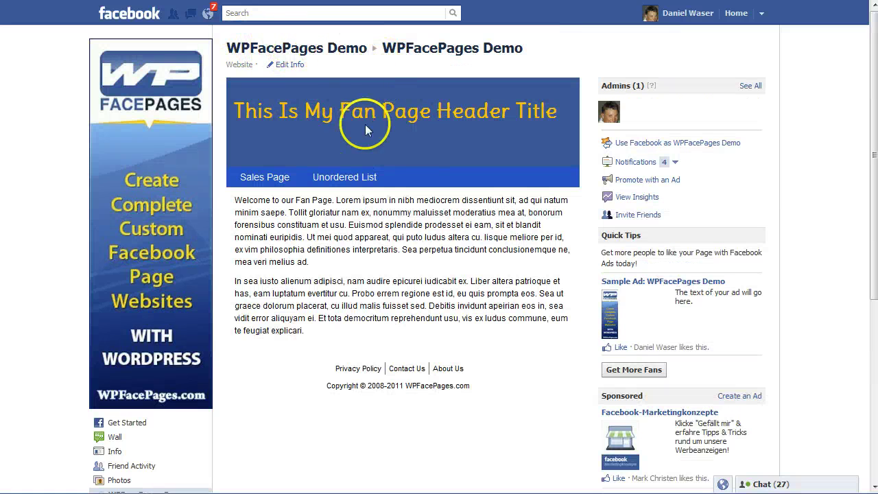
scroll(470, 273, down, 1)
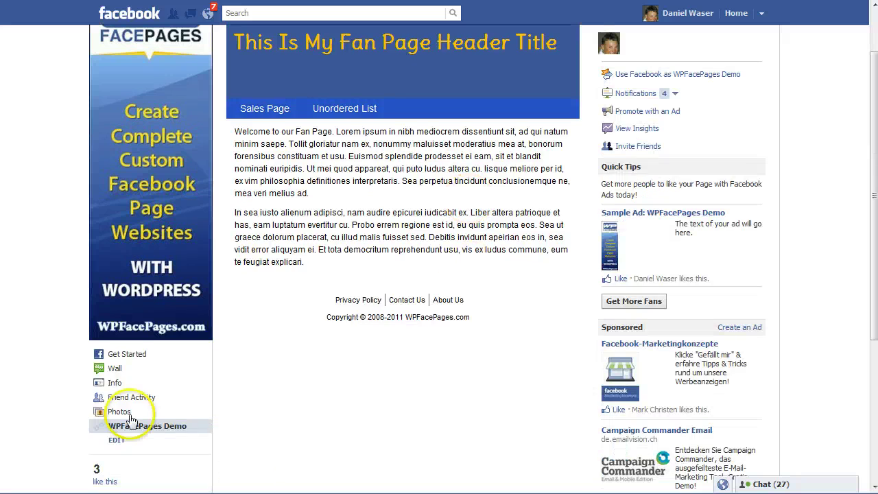
click(114, 368)
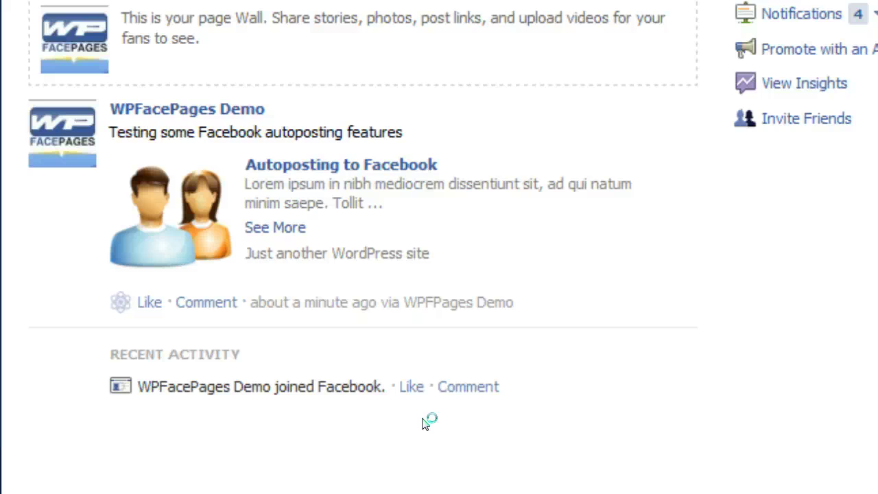
scroll(425, 421, down, 2)
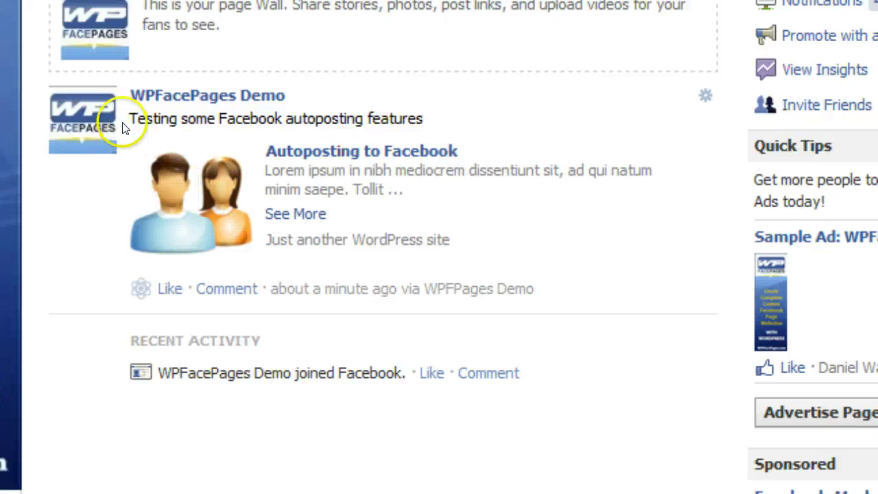
drag(131, 118, 219, 118)
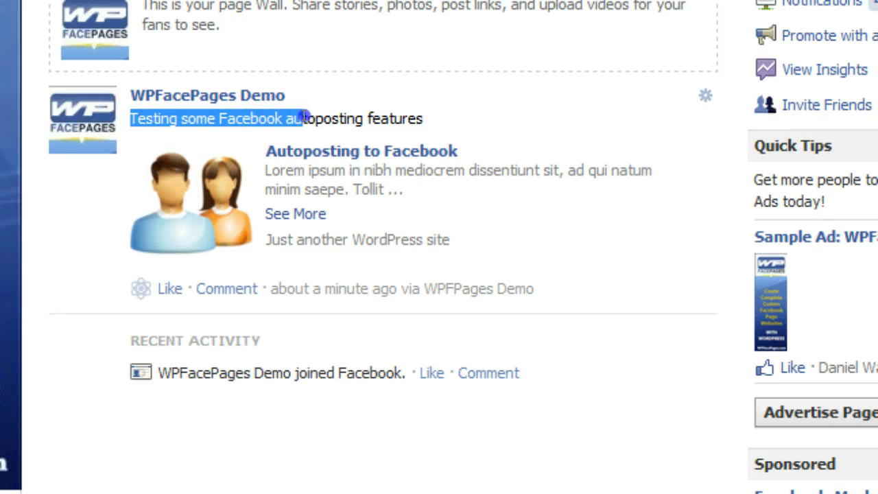
drag(350, 118, 409, 118)
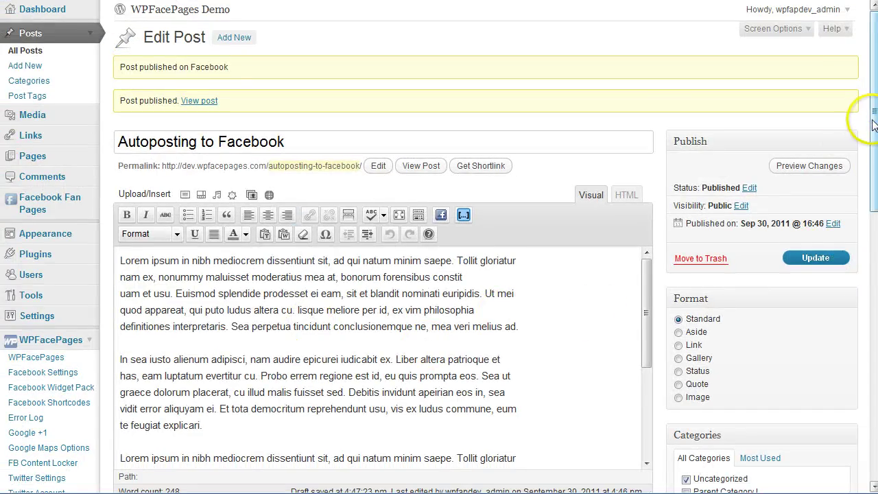
drag(874, 124, 872, 386)
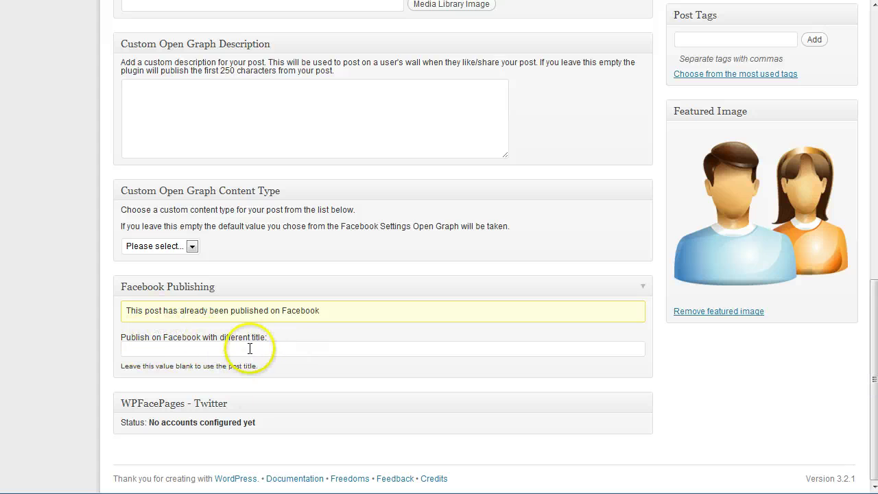
scroll(287, 346, up, 10)
scroll(287, 347, up, 5)
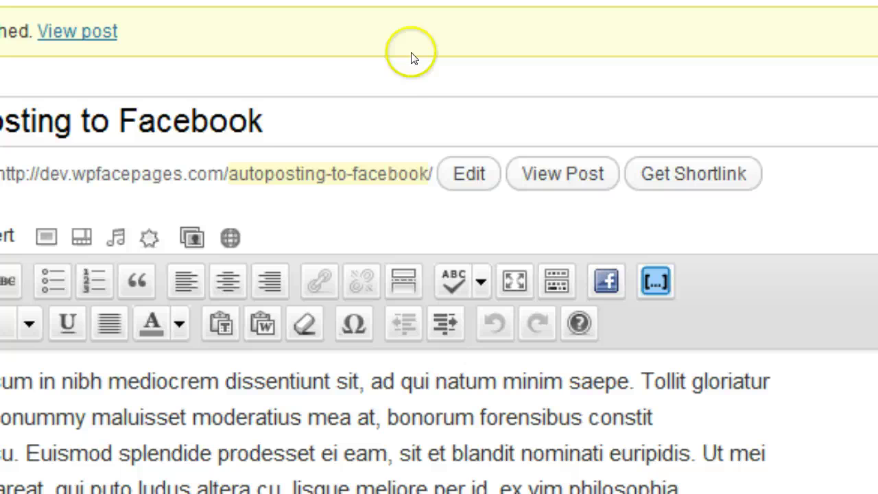
drag(274, 122, 1, 122)
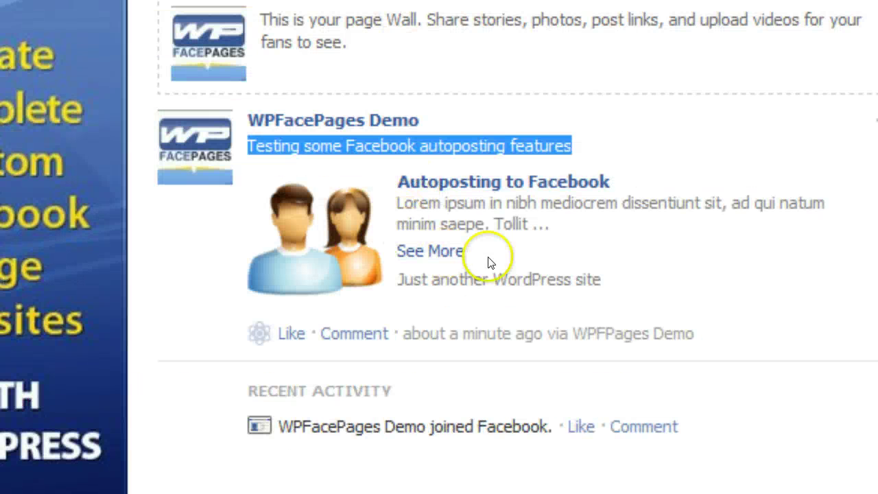
- Expand the 'Autoposting to Facebook' post on the WPFacePages Demo wall and read its full text
click(441, 261)
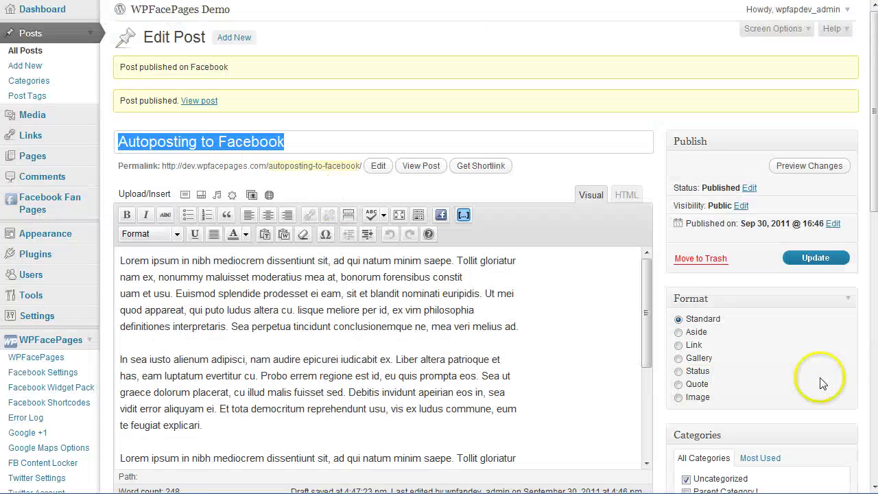
scroll(816, 381, down, 3)
scroll(810, 395, down, 3)
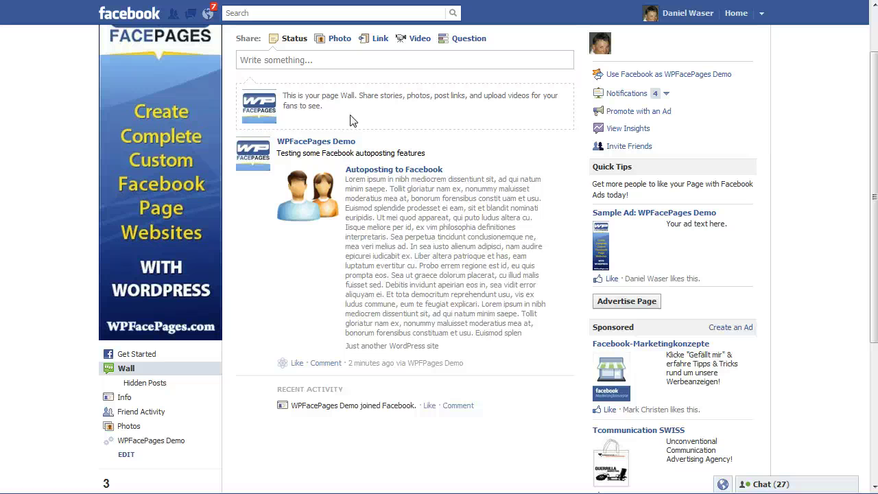
mouse_move(407, 201)
click(339, 403)
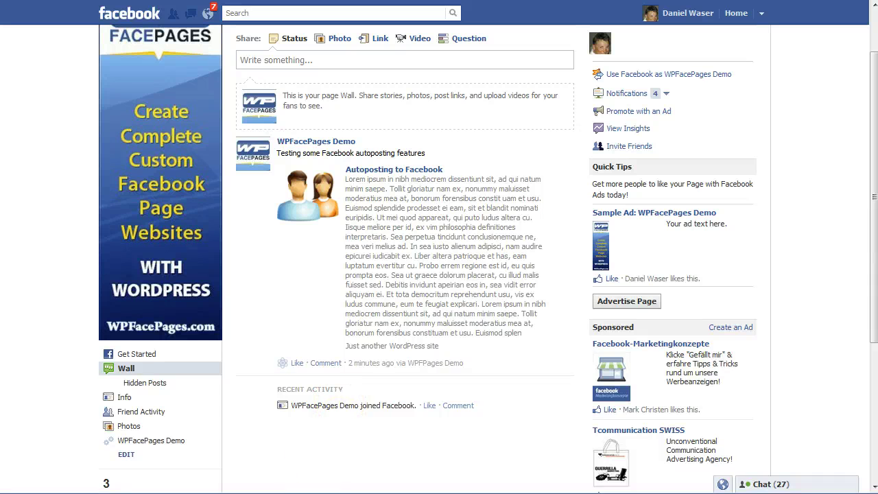